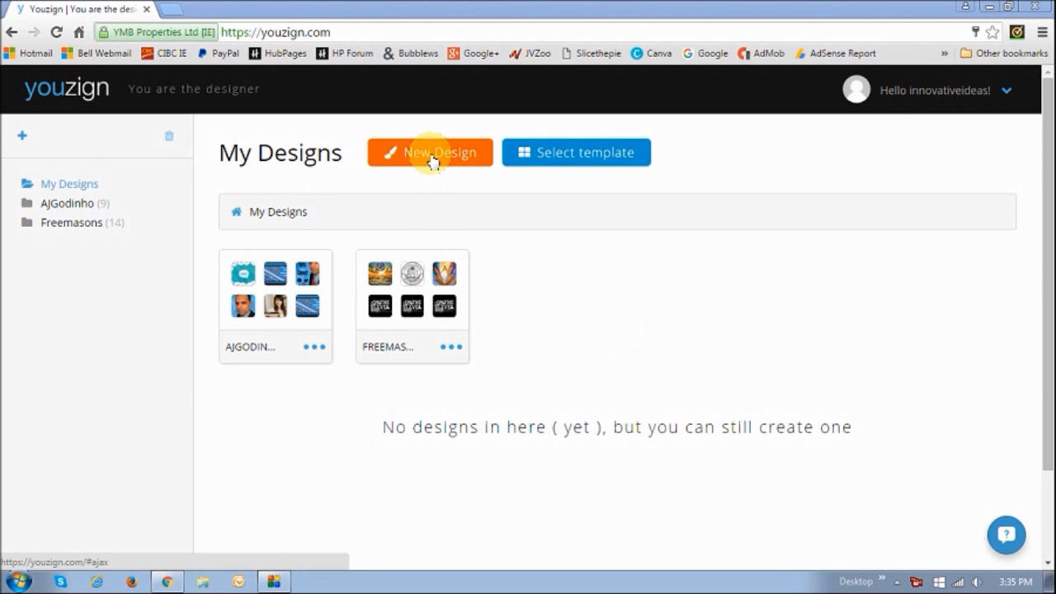
Step: Create a new design with the 1000x1000 custom size canvas and display the uploaded images
click(432, 161)
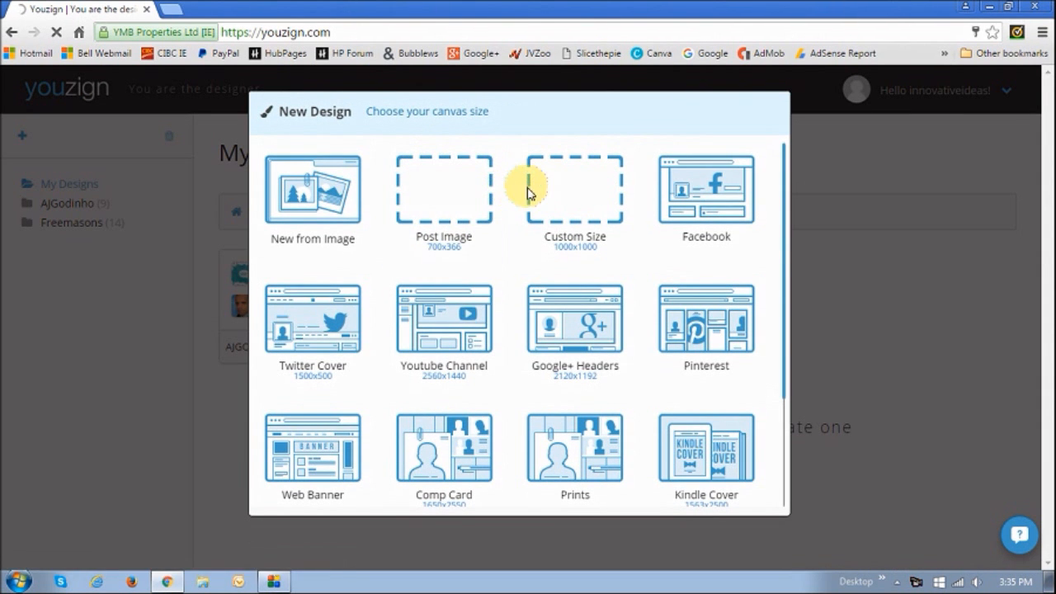
click(573, 198)
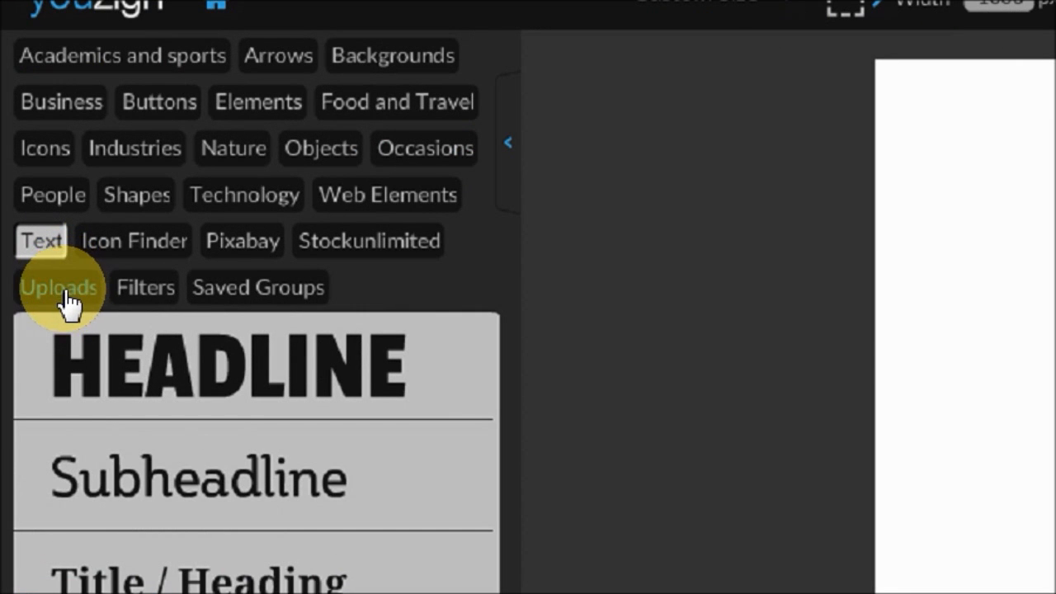
click(61, 289)
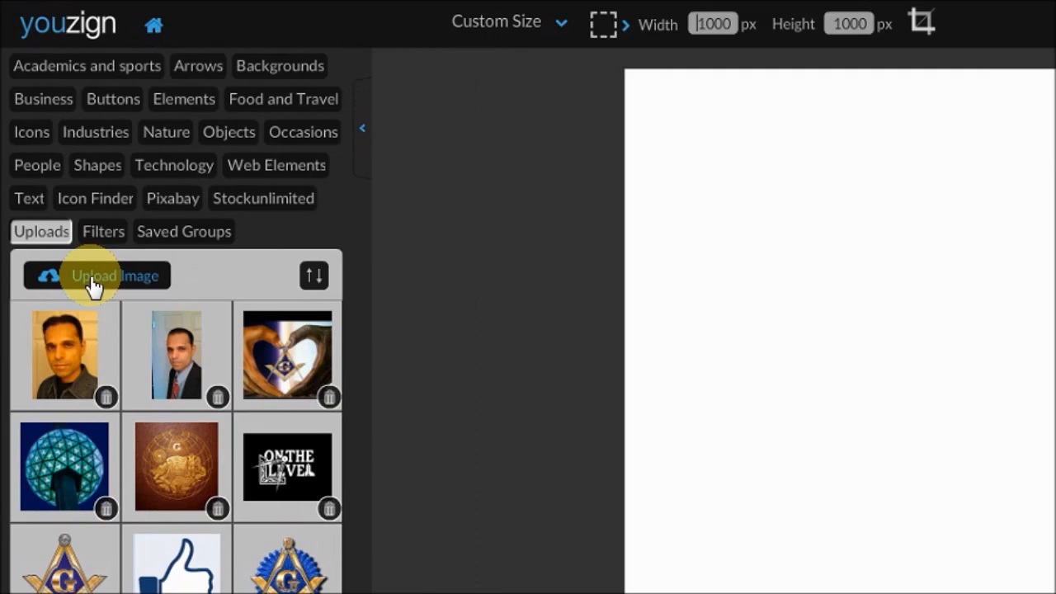
click(132, 305)
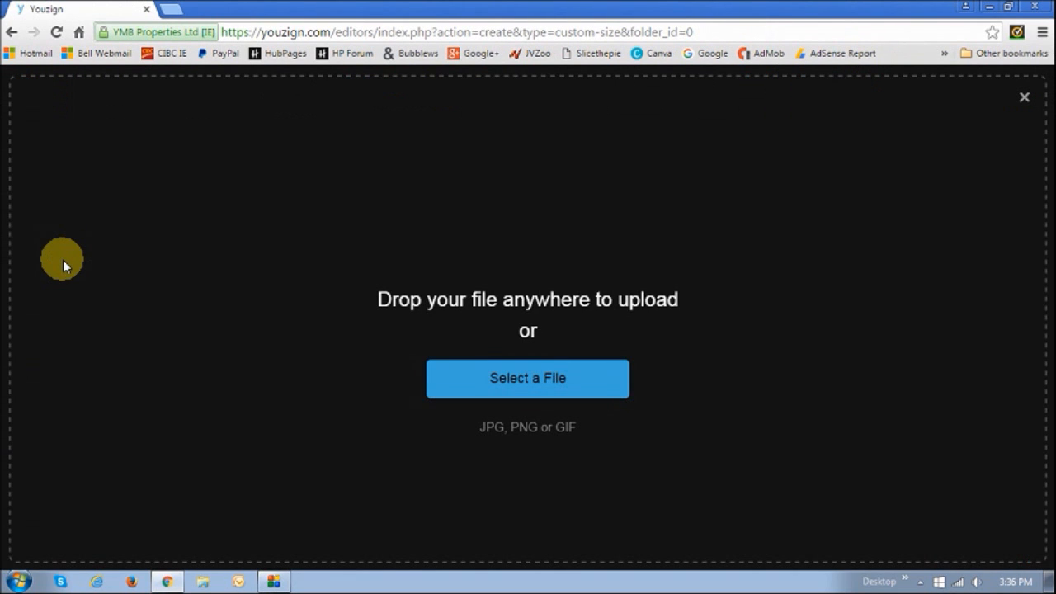
click(538, 391)
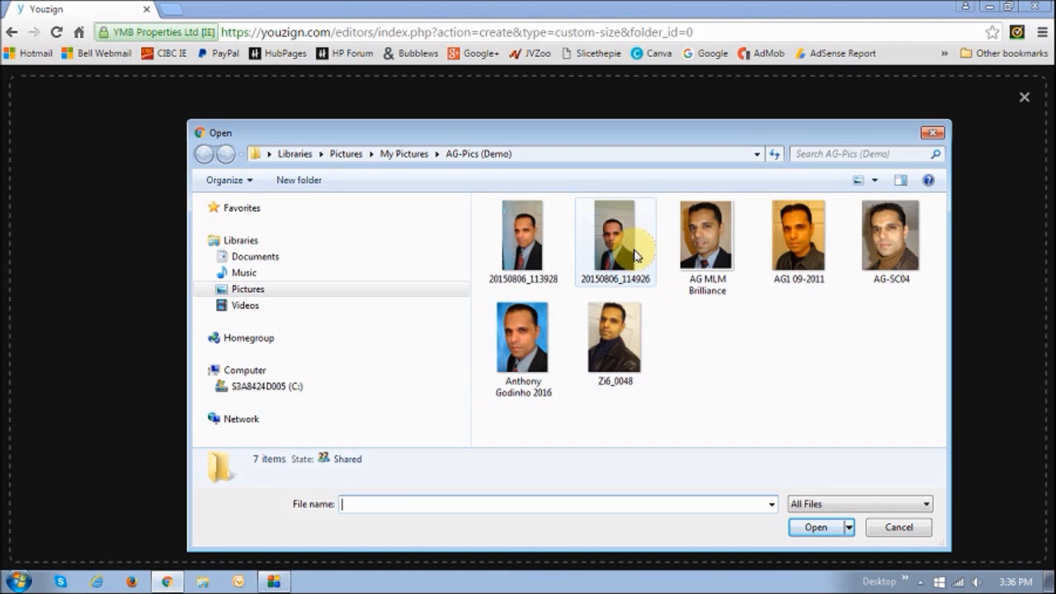
click(537, 248)
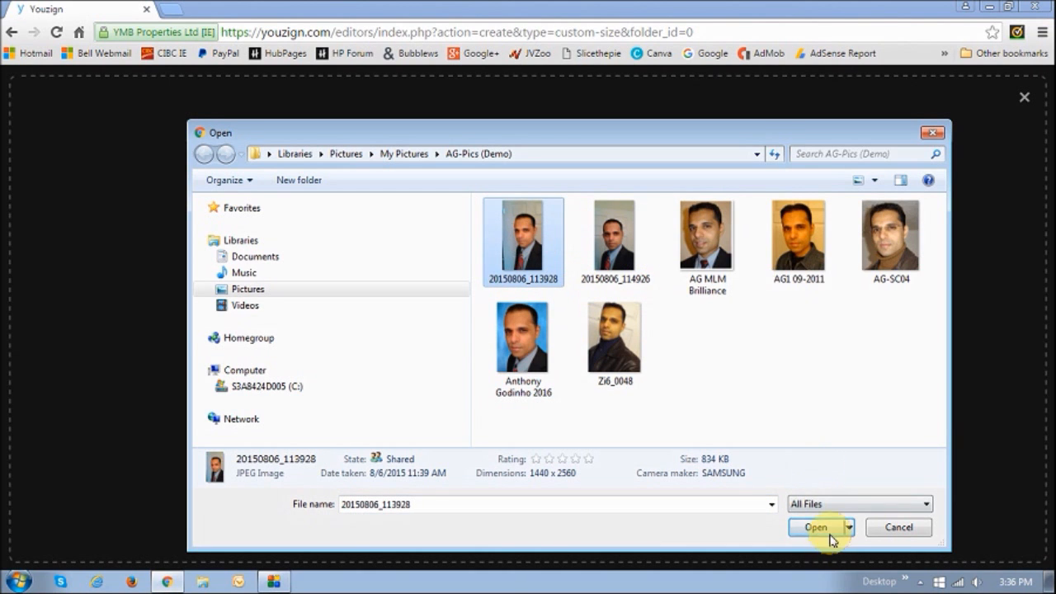
click(901, 528)
click(1024, 97)
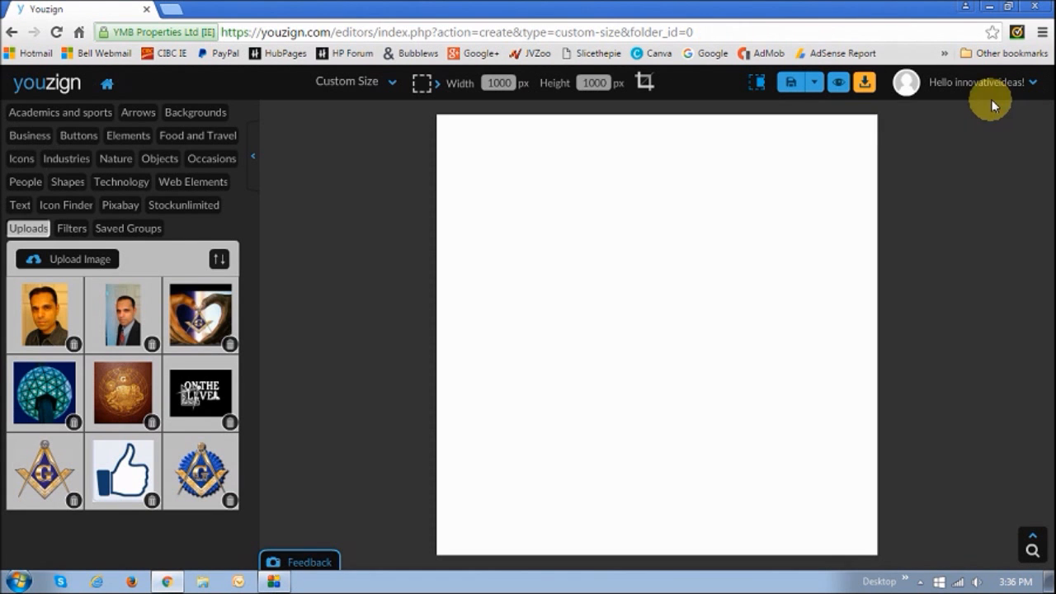
Step: Place the uploaded portrait with the suit and red striped tie on the canvas
click(126, 324)
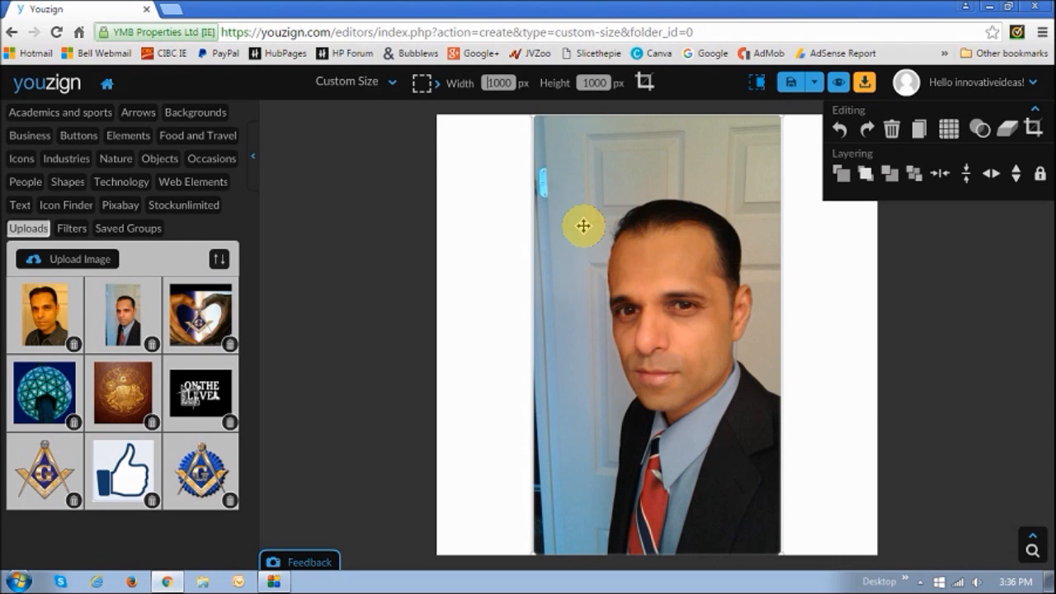
click(914, 280)
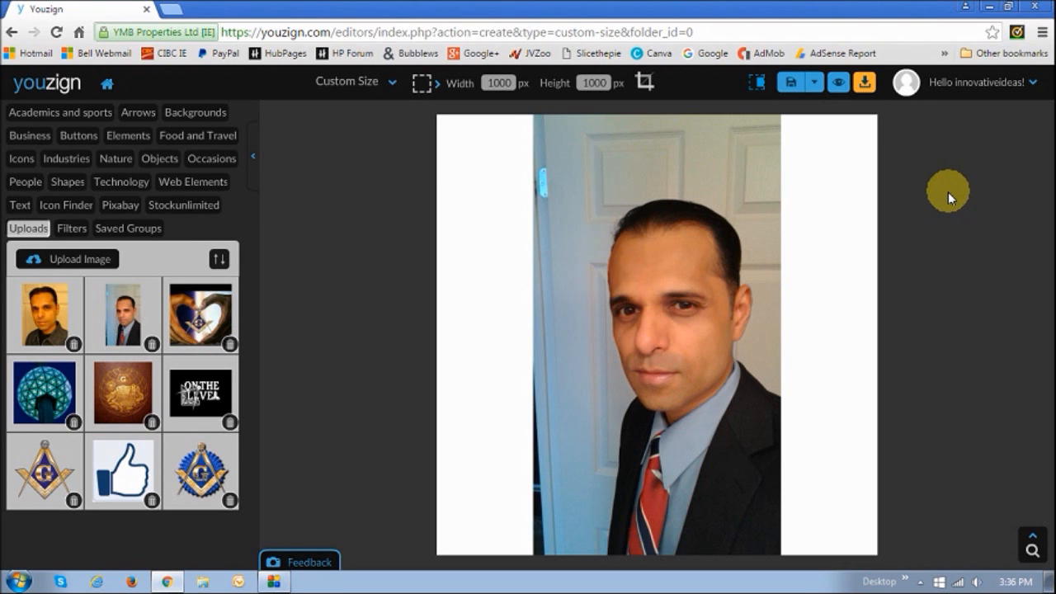
Step: Open the portrait in the background eraser and mark the face, shoulder and jacket as the area to keep
click(665, 307)
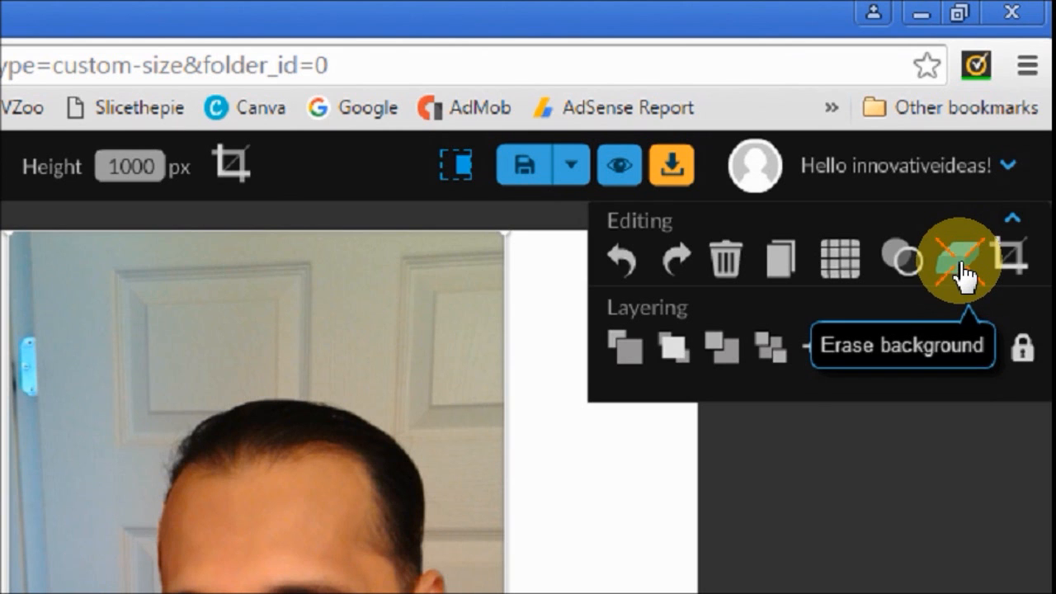
click(961, 262)
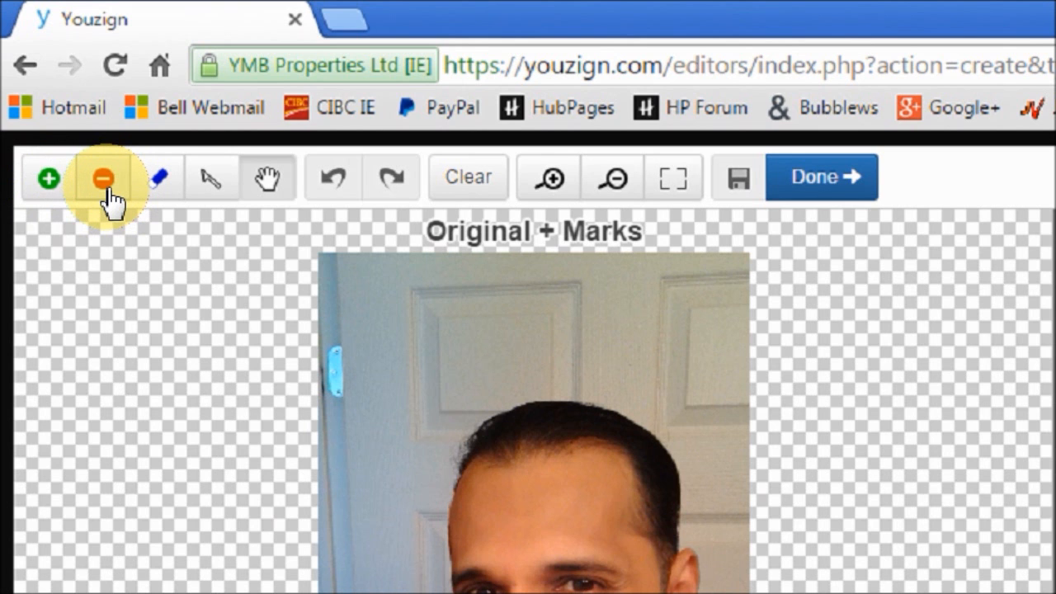
click(49, 181)
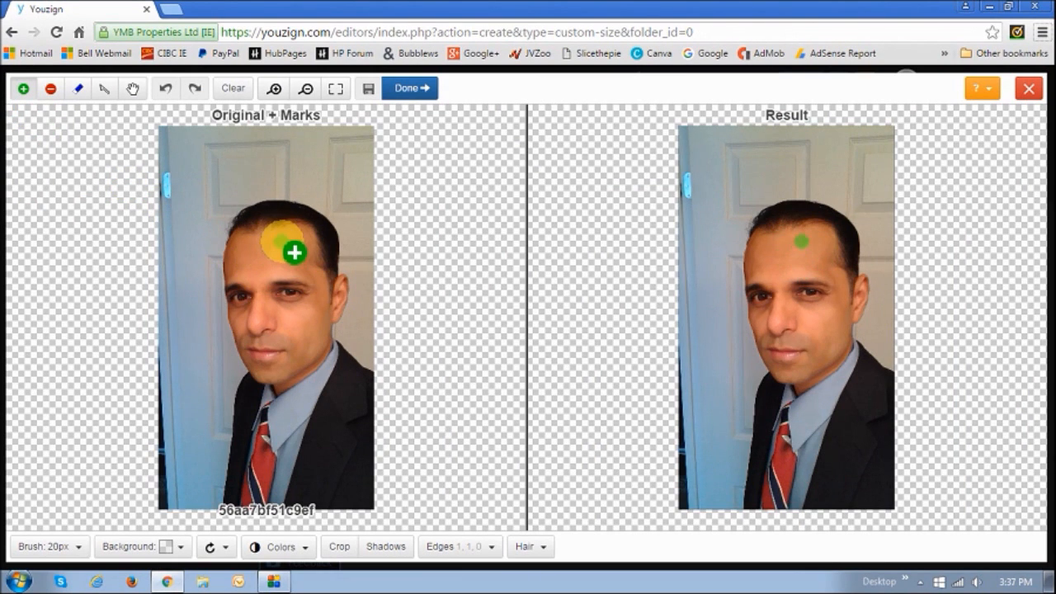
click(265, 234)
mouse_move(266, 234)
mouse_down()
mouse_move(232, 257)
mouse_move(262, 355)
mouse_up()
mouse_move(293, 229)
mouse_down()
mouse_move(318, 266)
mouse_move(331, 369)
mouse_move(364, 399)
mouse_move(386, 401)
mouse_up()
drag(258, 342, 248, 500)
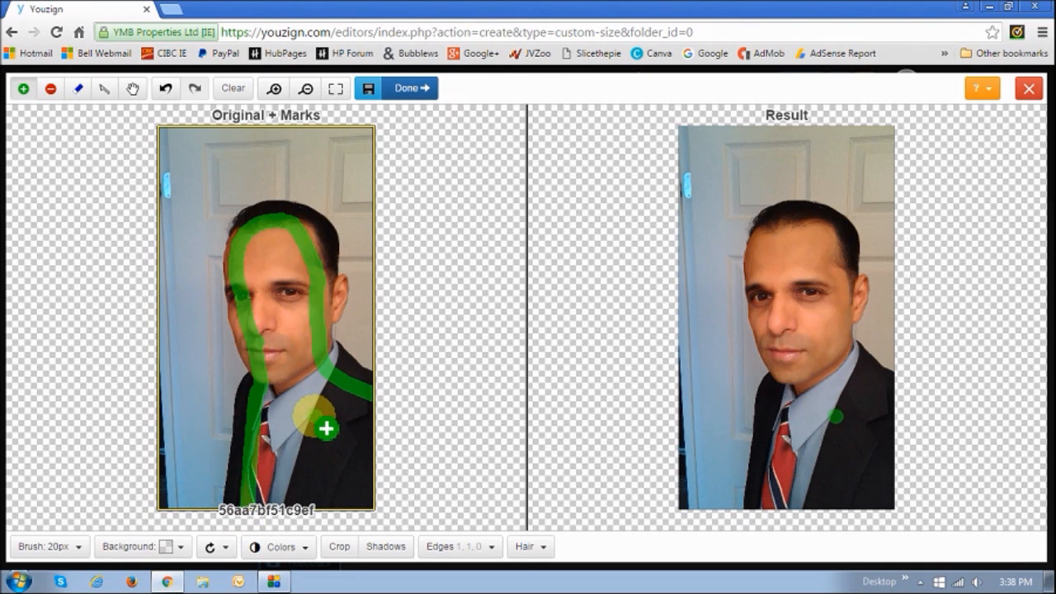
Step: Mark the door area around the head and the spot beside the chin for removal, and apply the cutout to the design
click(50, 90)
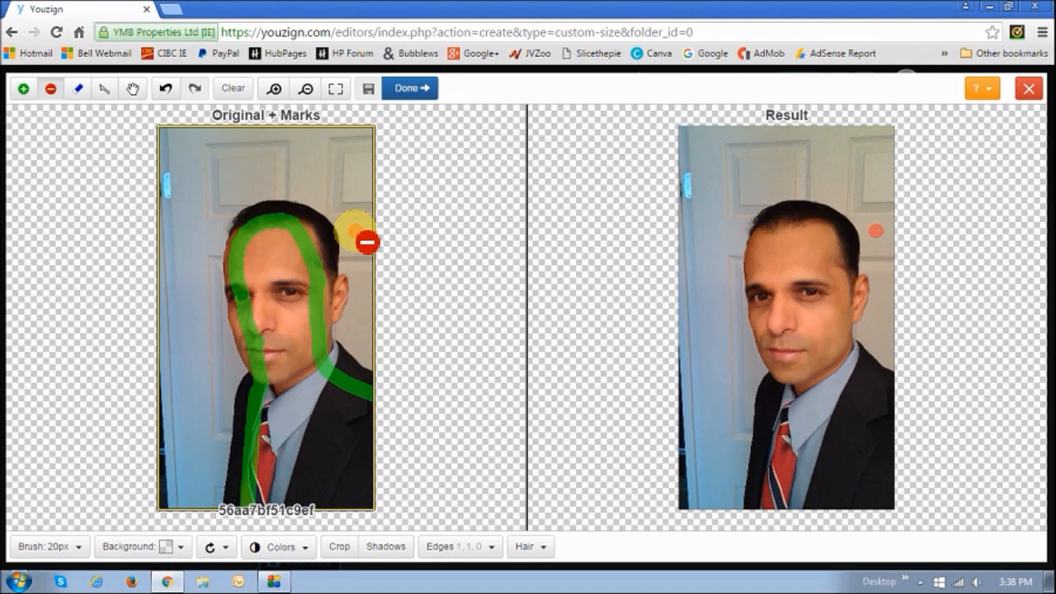
mouse_move(355, 231)
mouse_down()
mouse_move(338, 198)
mouse_move(284, 174)
mouse_move(237, 173)
mouse_move(188, 219)
mouse_move(192, 289)
mouse_up()
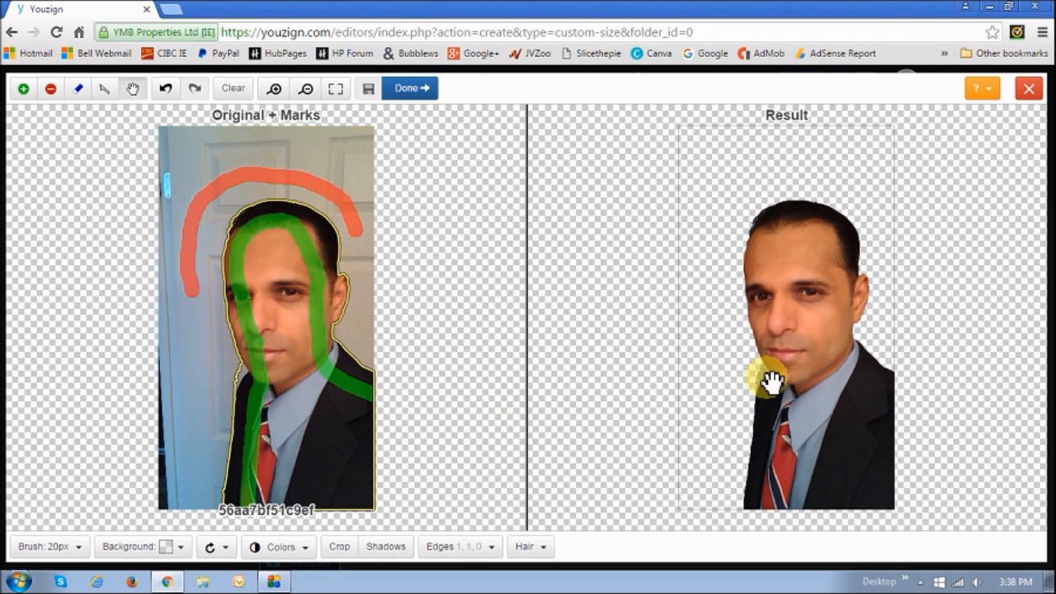
click(234, 372)
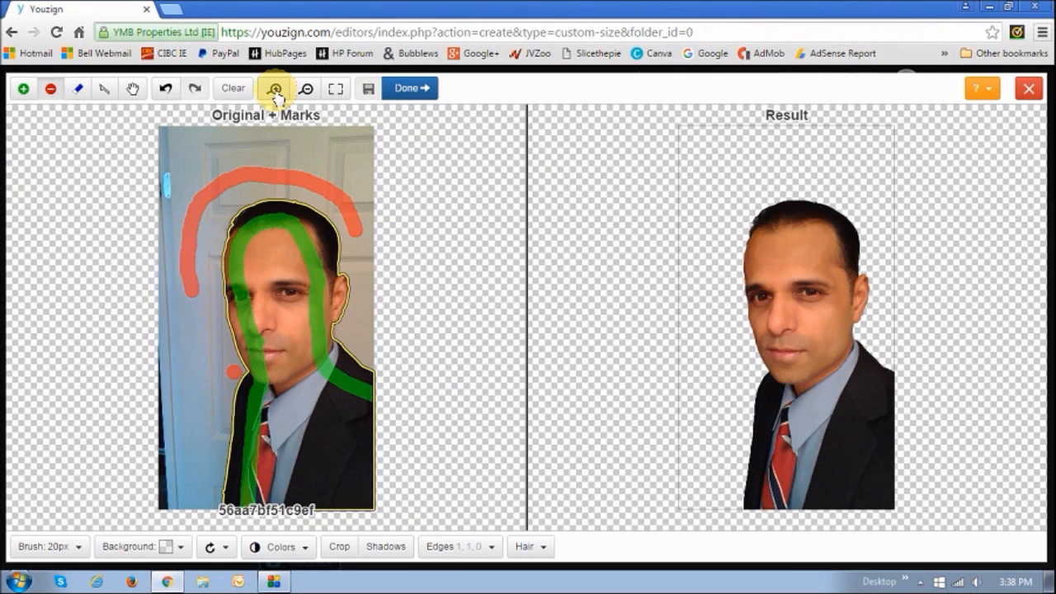
click(525, 180)
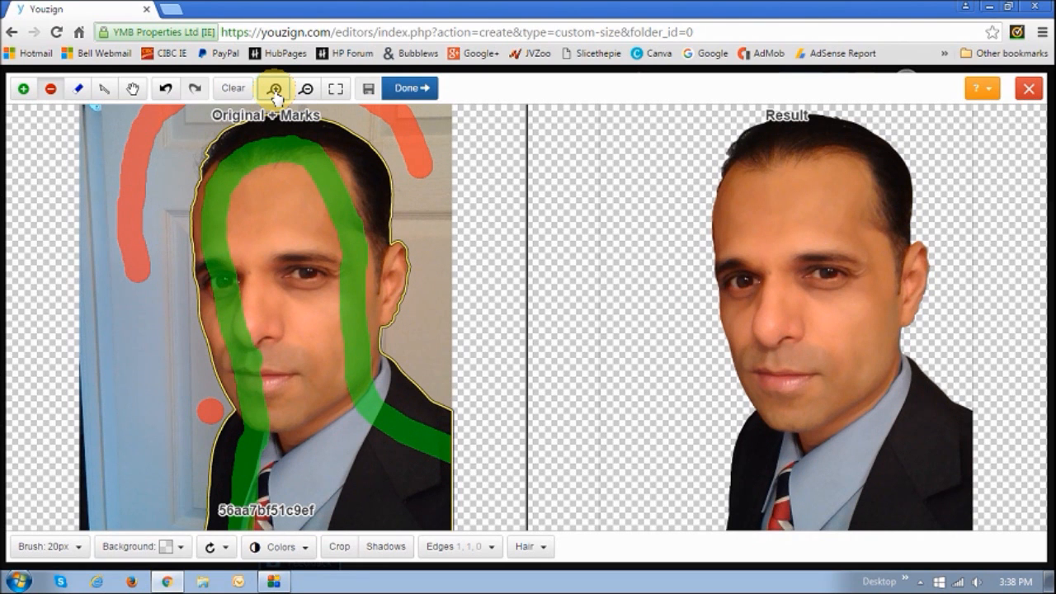
click(306, 92)
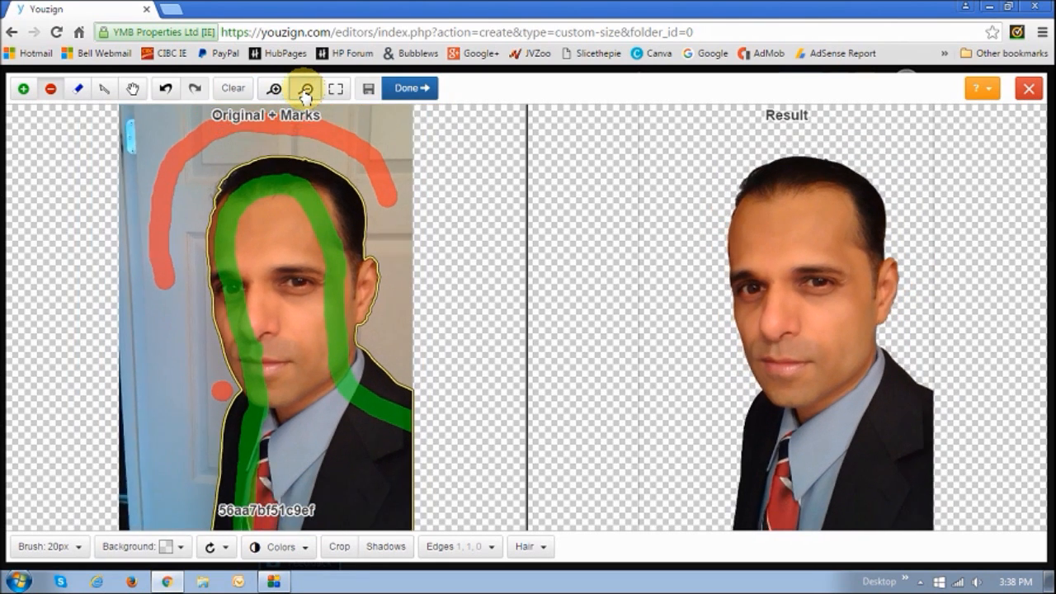
click(305, 92)
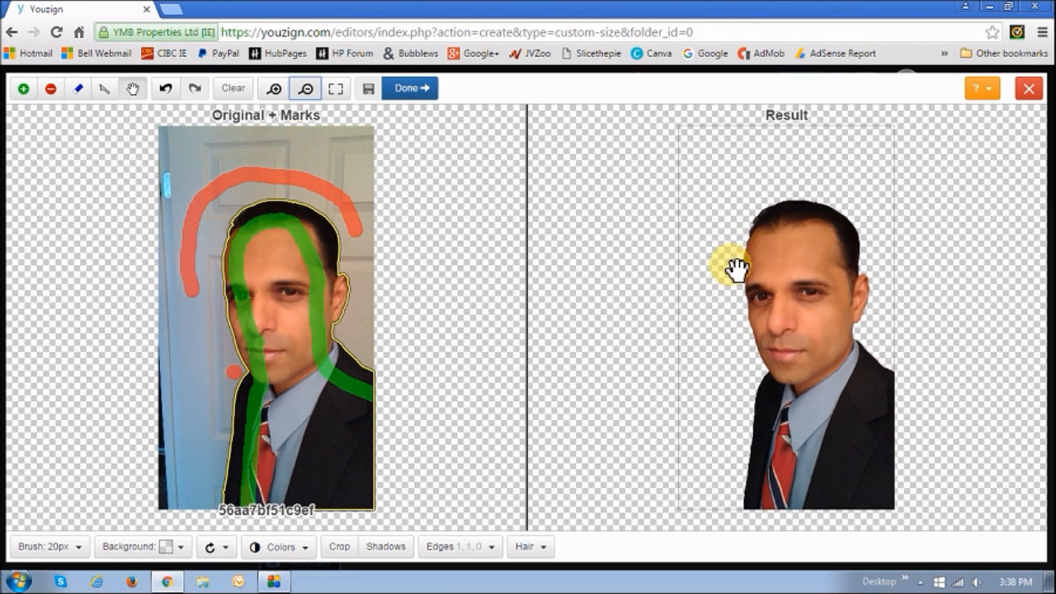
click(409, 90)
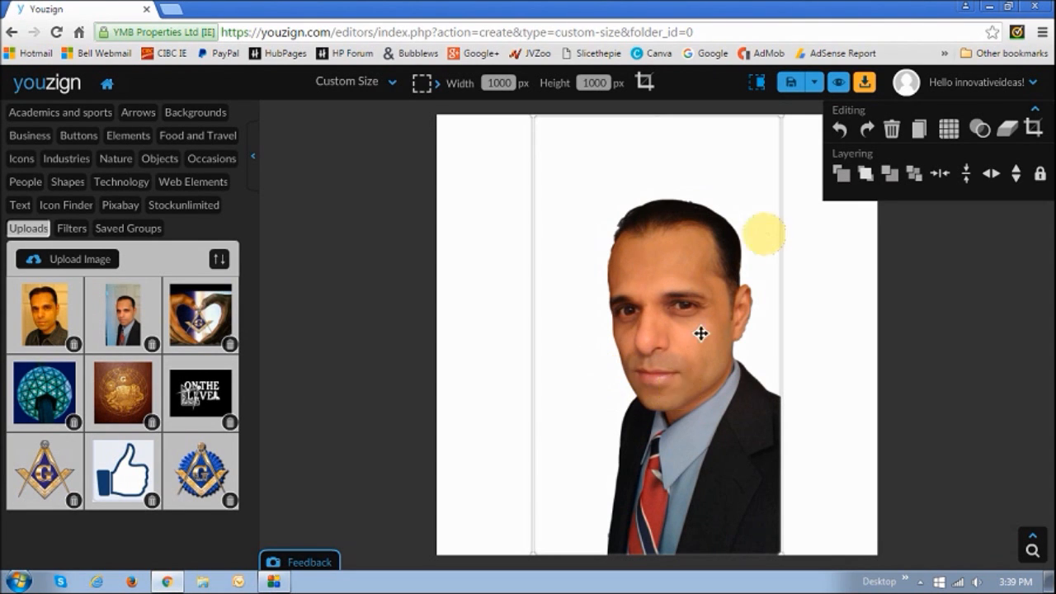
click(817, 85)
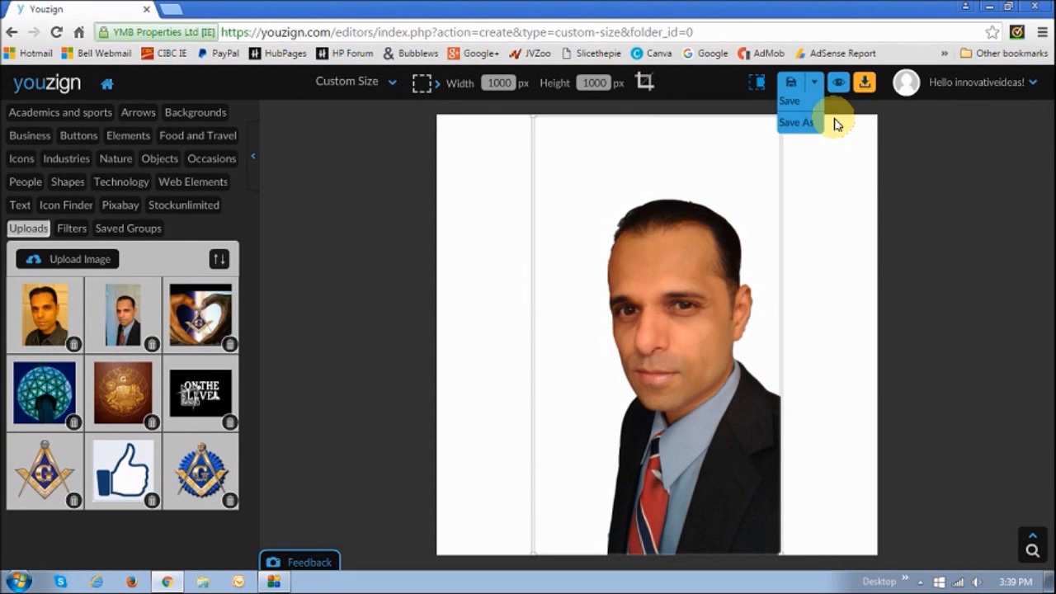
click(728, 348)
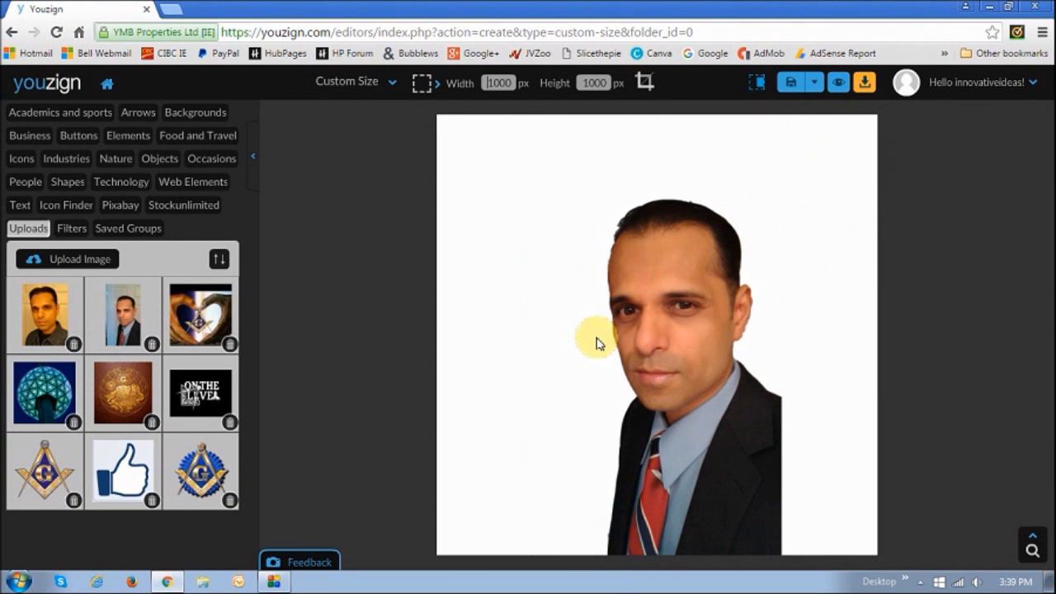
click(581, 315)
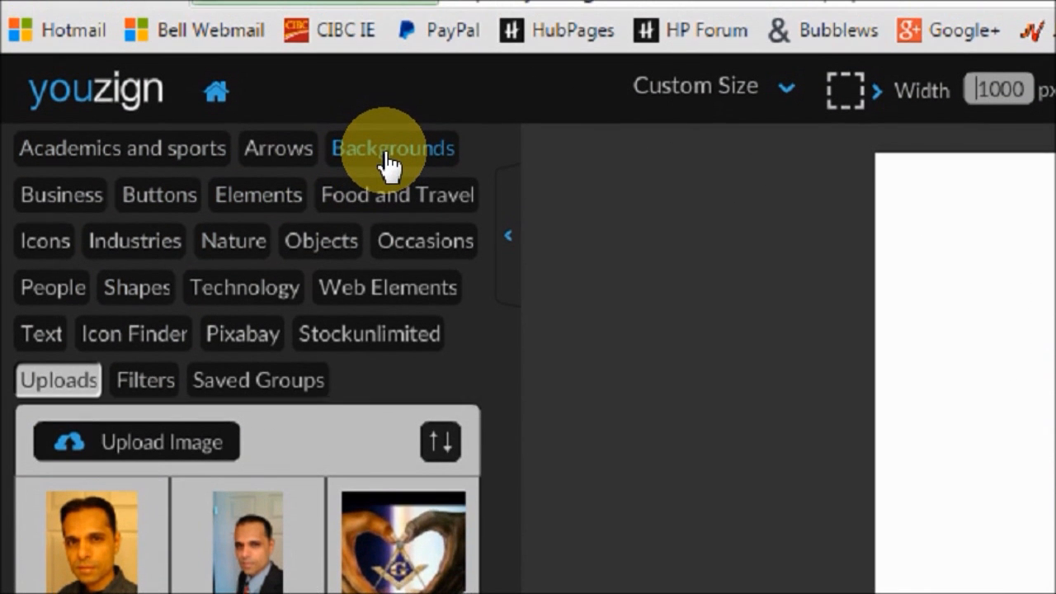
Step: Add the mottled blue background image to the design and stretch it to cover the whole canvas
click(386, 160)
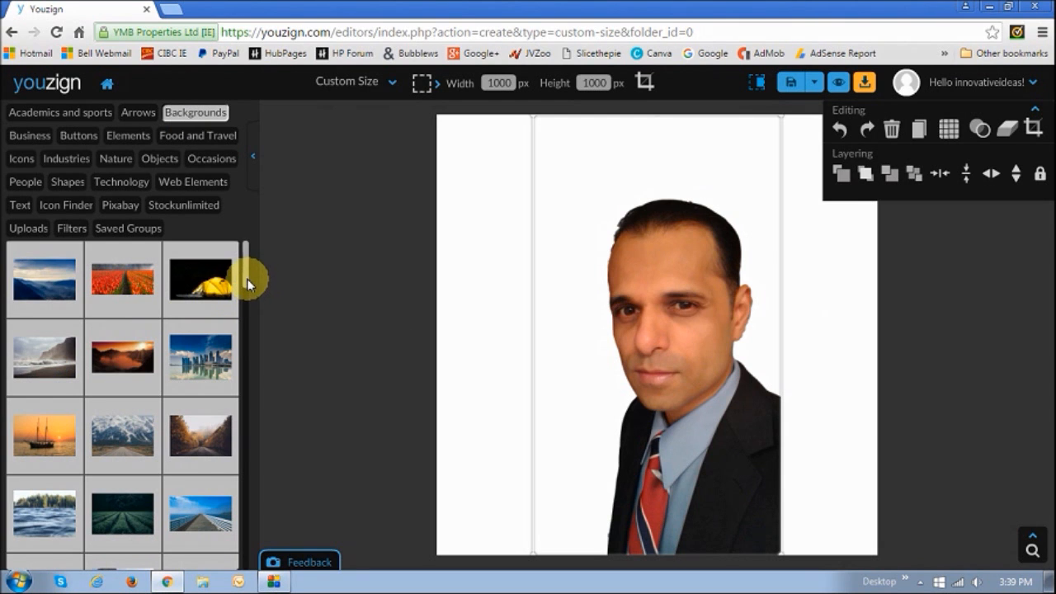
drag(246, 278, 245, 502)
click(43, 308)
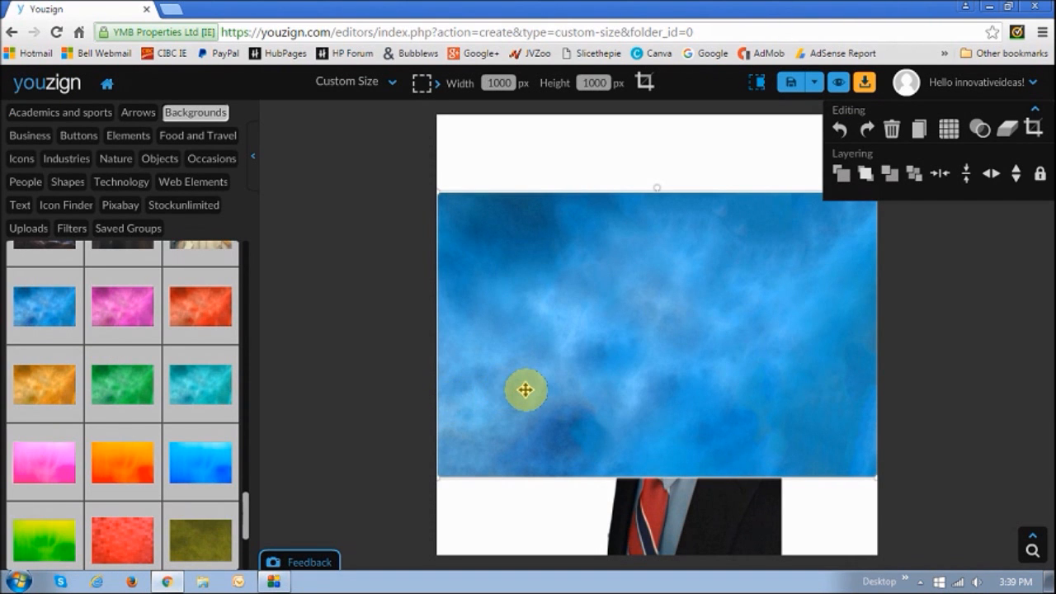
drag(537, 384, 537, 475)
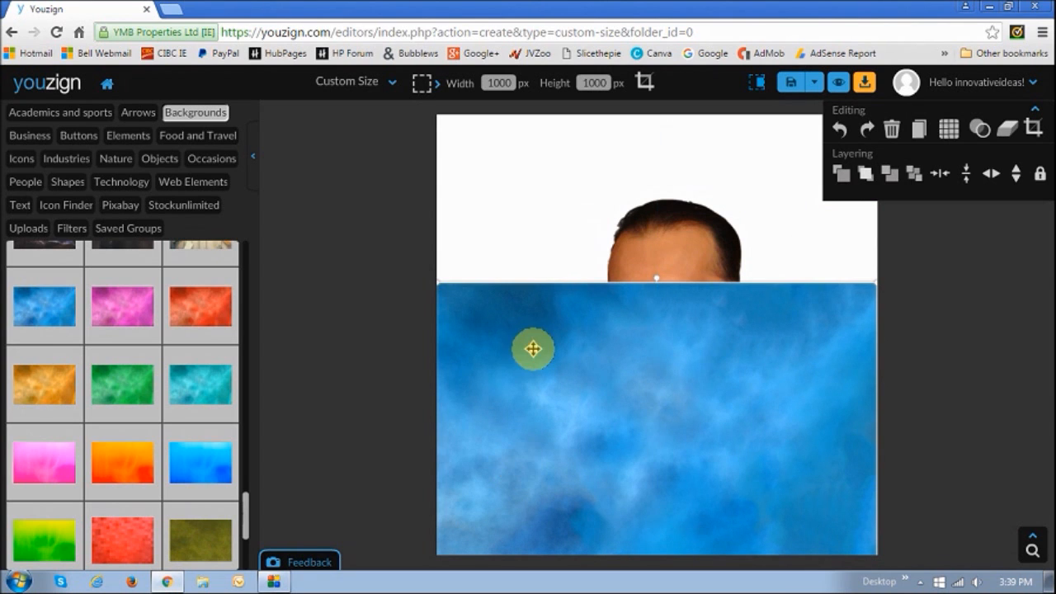
drag(547, 280, 540, 103)
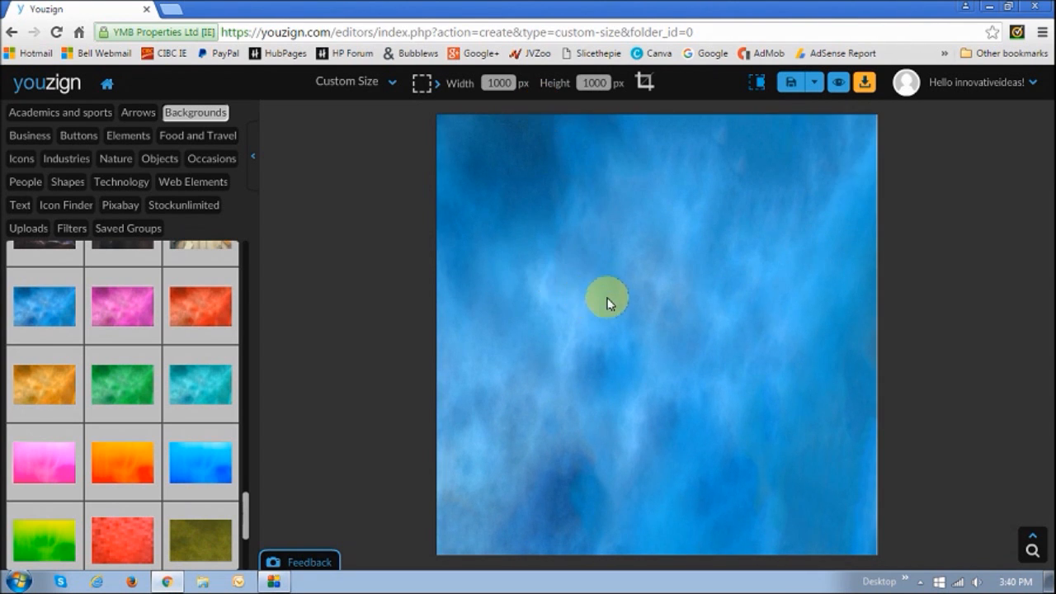
Step: Send the blue background behind the portrait and move the portrait against the canvas's right edge
click(764, 206)
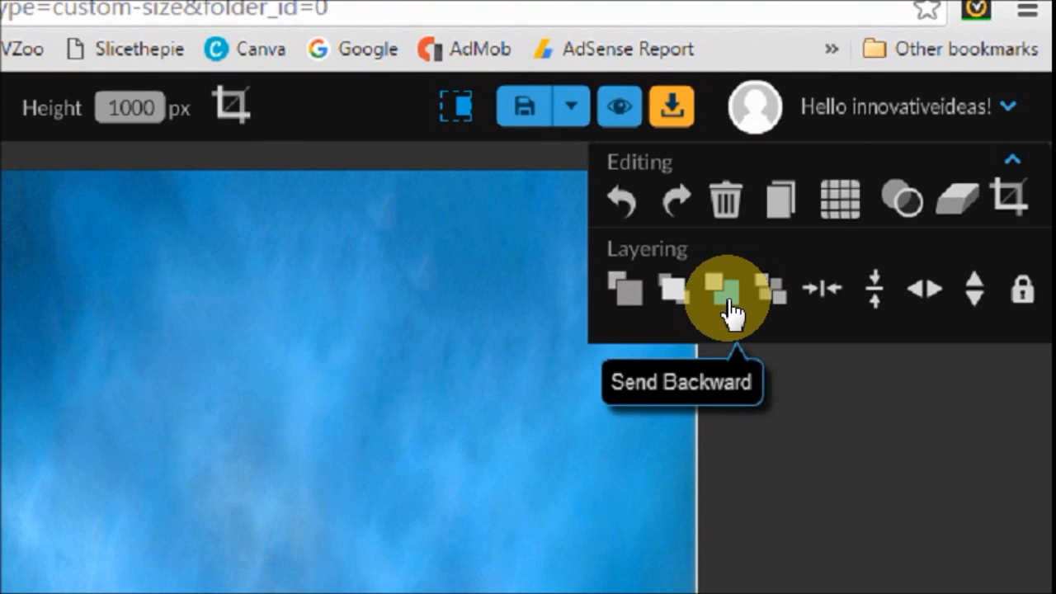
click(731, 312)
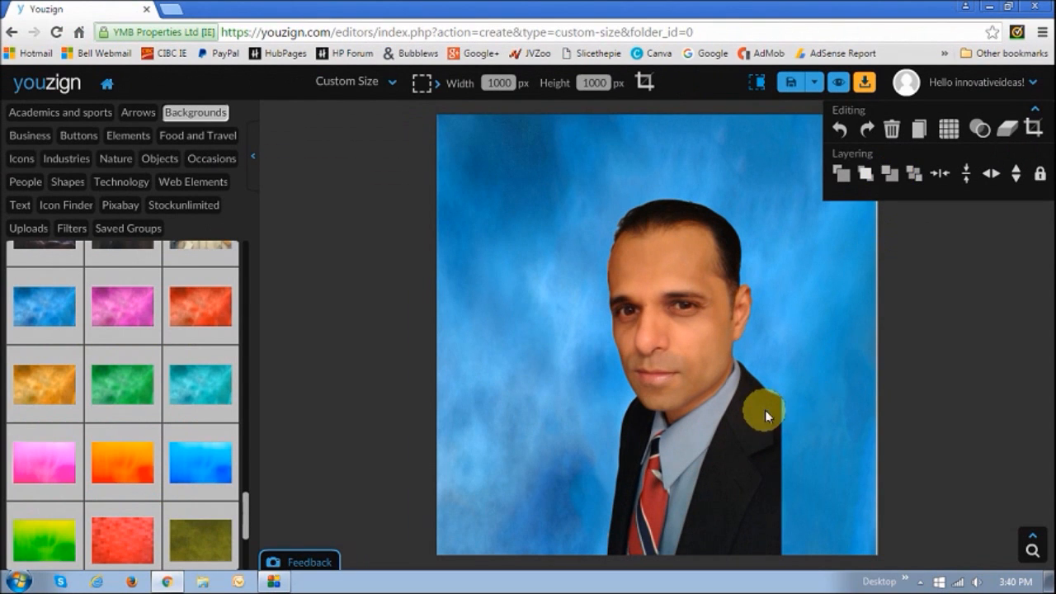
click(746, 433)
drag(747, 446, 841, 448)
click(929, 425)
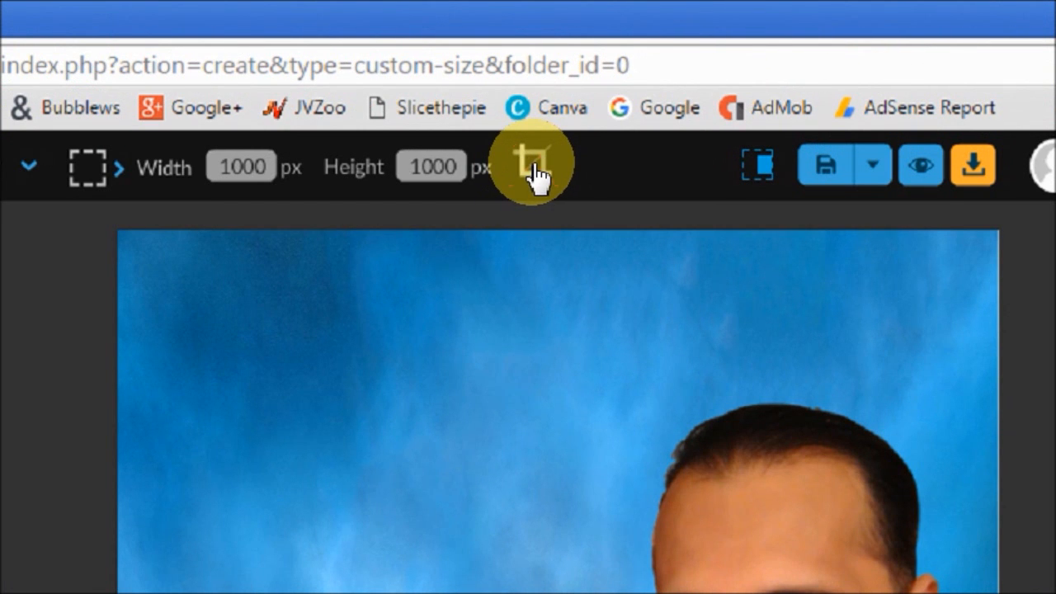
Step: Crop the canvas to 443 x 621 px around the man's head and shoulders
click(532, 165)
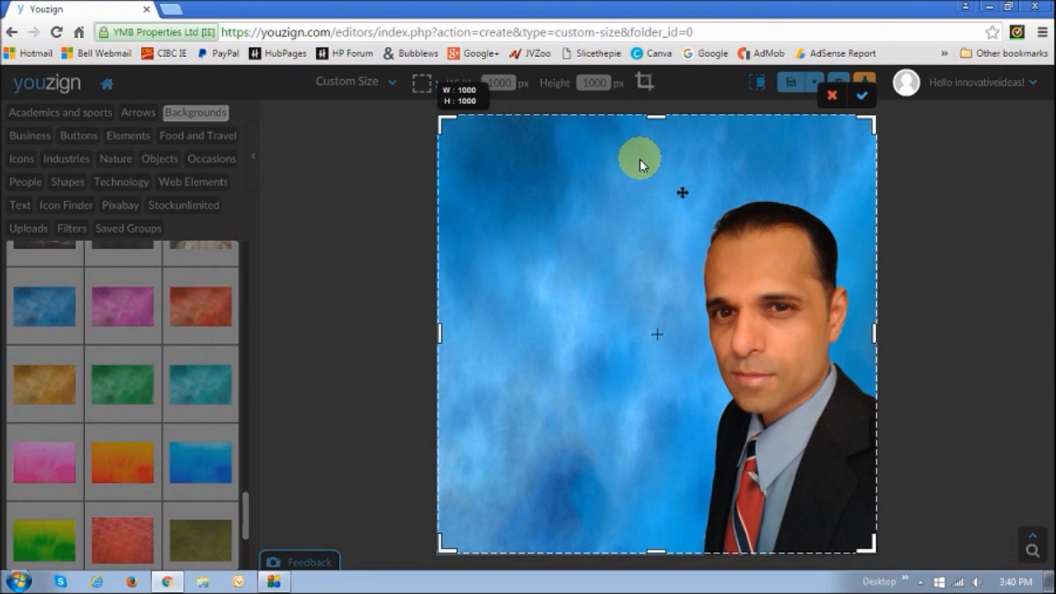
drag(441, 119, 691, 193)
drag(784, 550, 776, 459)
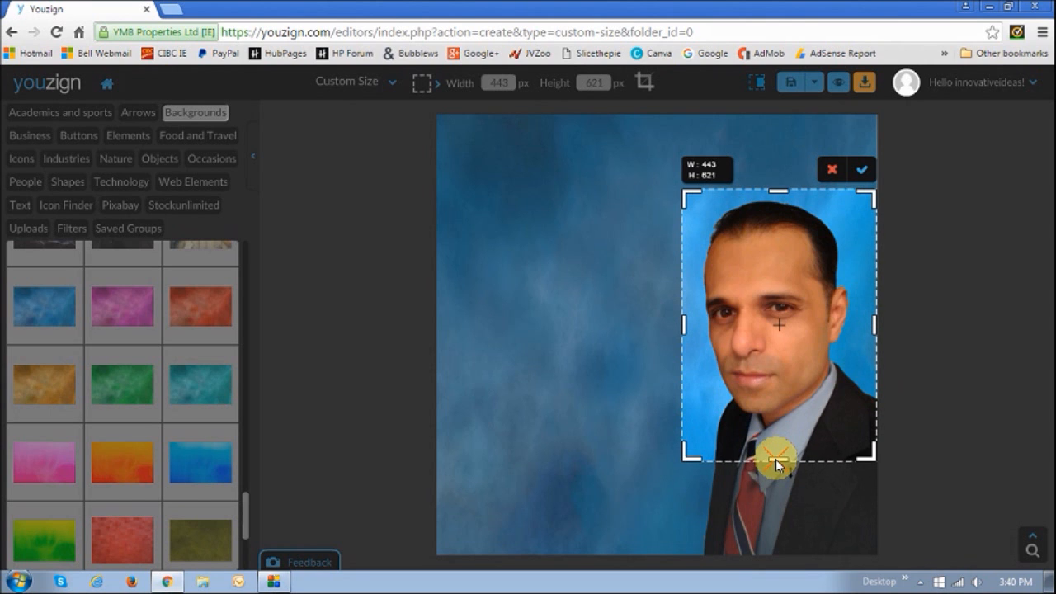
click(862, 171)
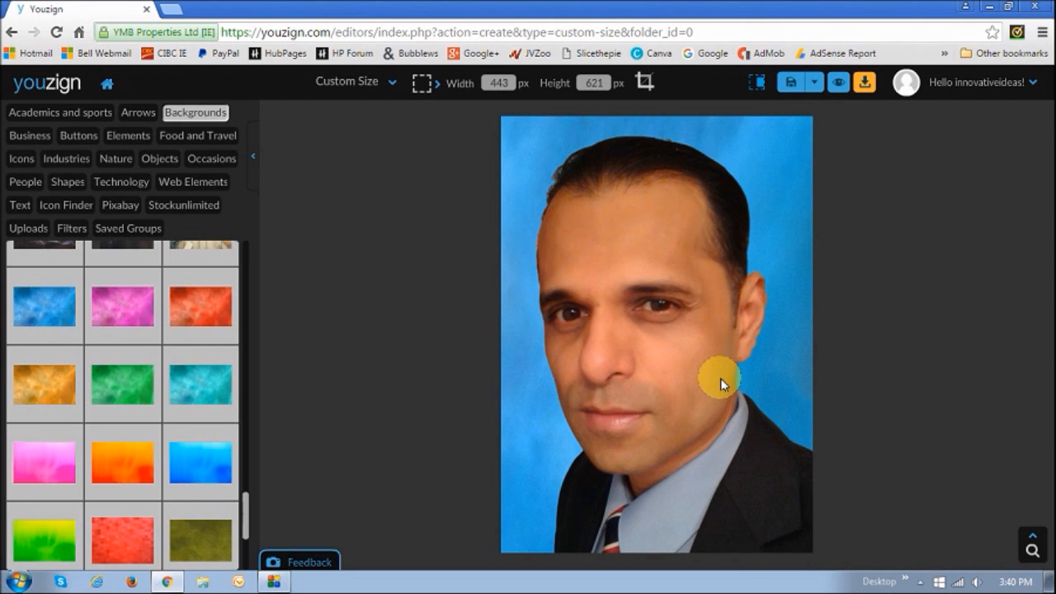
click(814, 83)
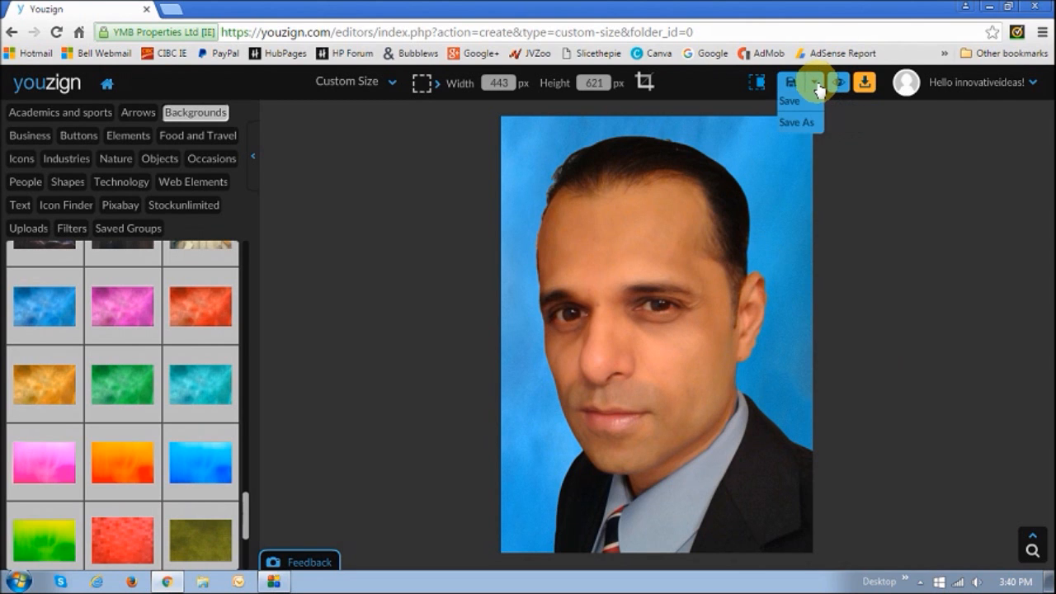
click(817, 85)
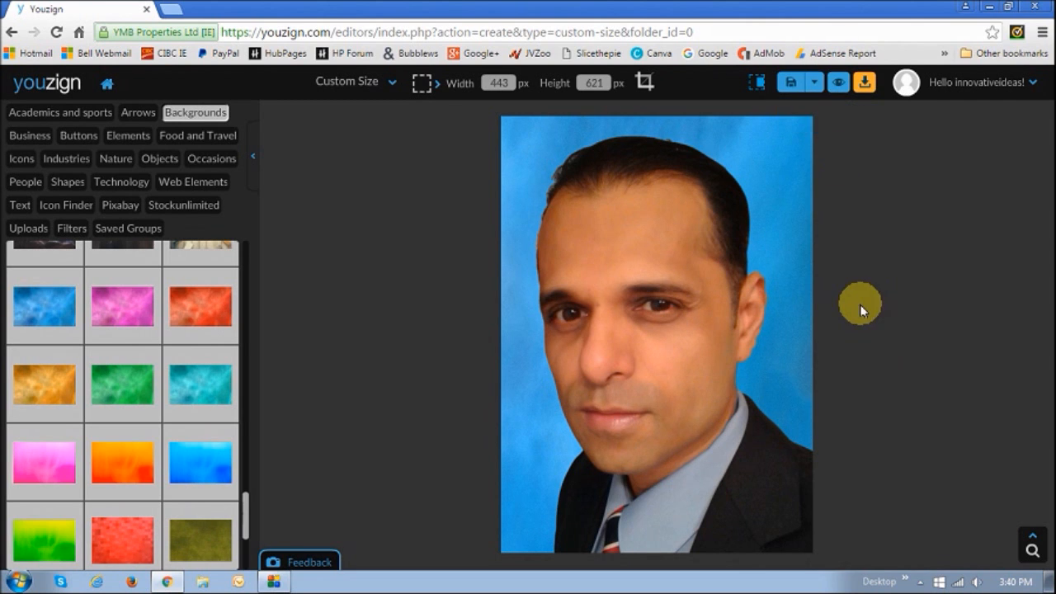